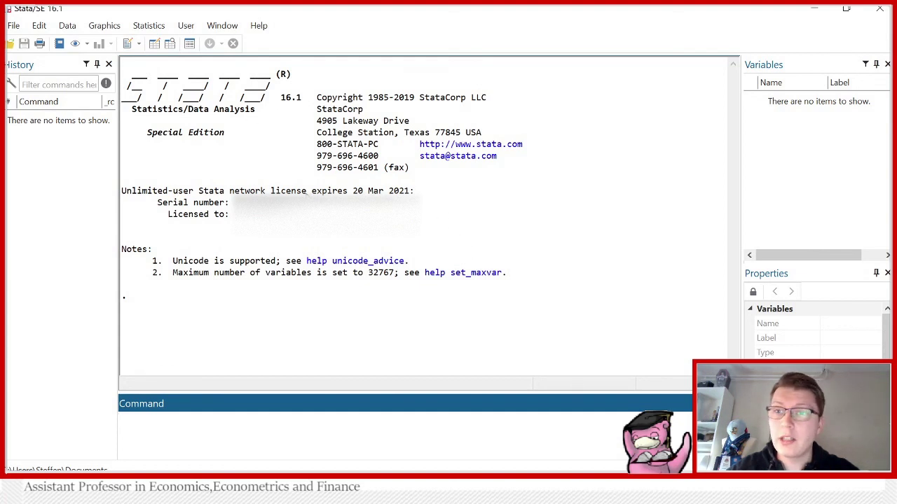
# Step: Load auto.dta (1978 Automobile Data) from the example datasets installed with Stata
pyautogui.click(14, 25)
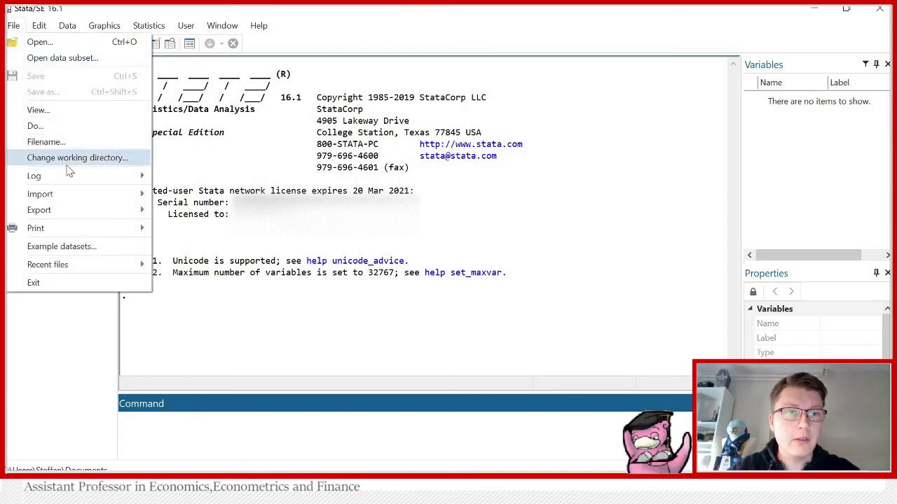
pyautogui.click(71, 247)
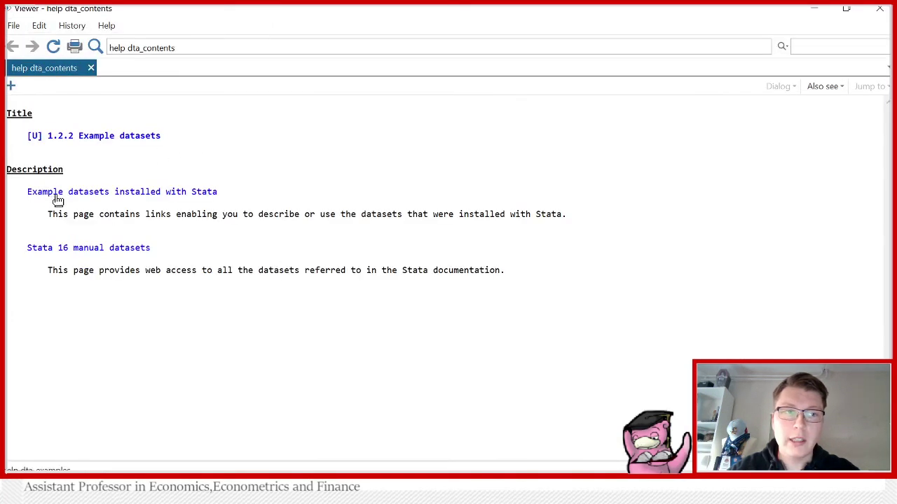
pyautogui.click(156, 199)
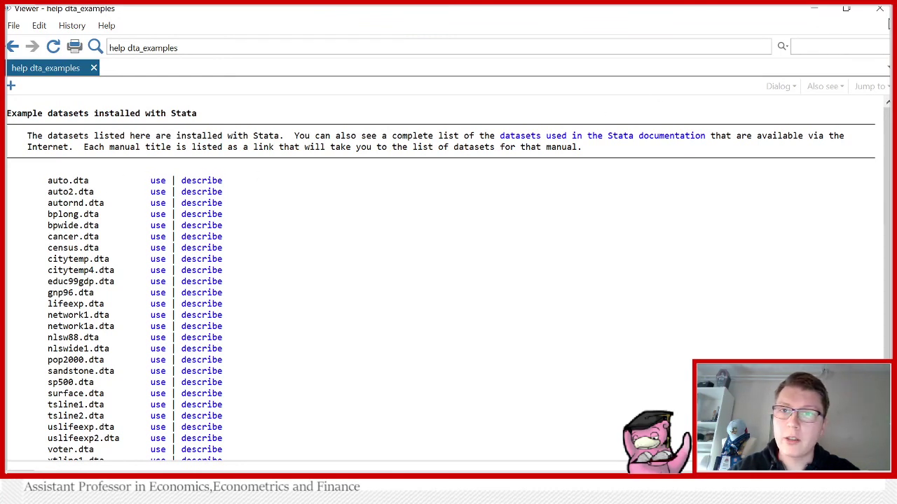
pyautogui.click(884, 13)
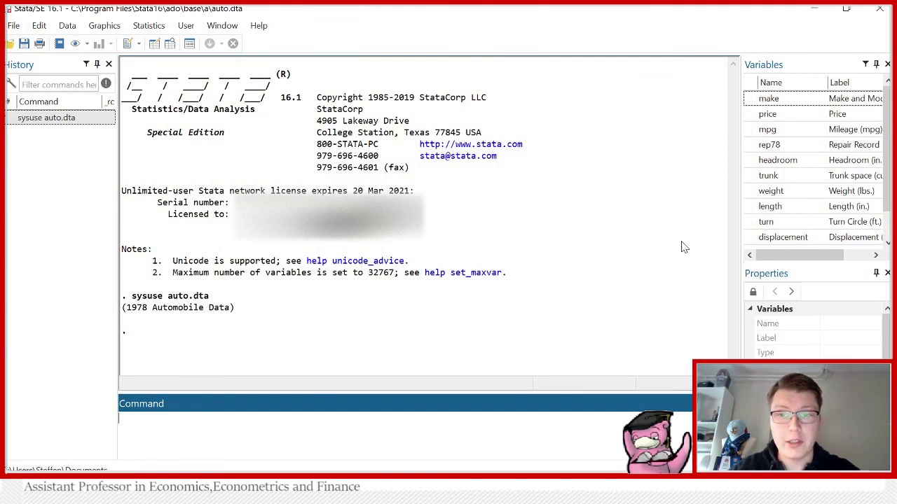
# Step: Select the make variable of the loaded 1978 Automobile Data
pyautogui.click(795, 102)
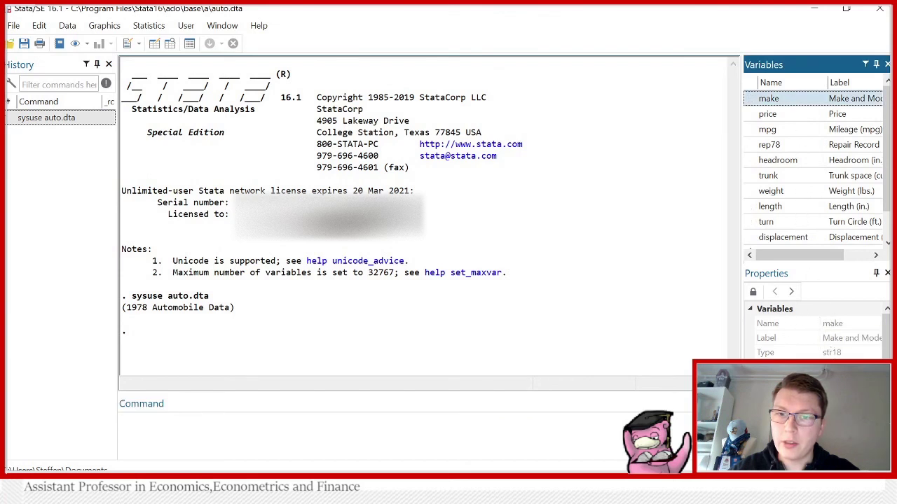
pyautogui.click(172, 45)
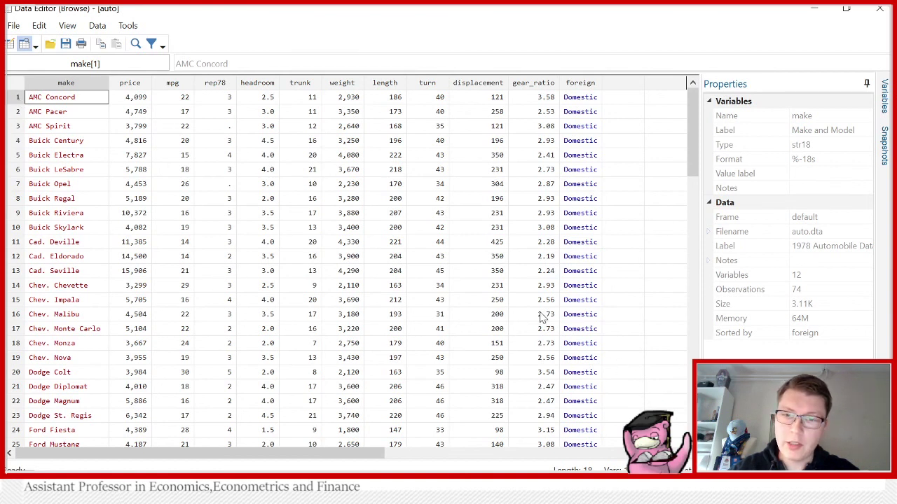
pyautogui.scroll(-12, 217, 202)
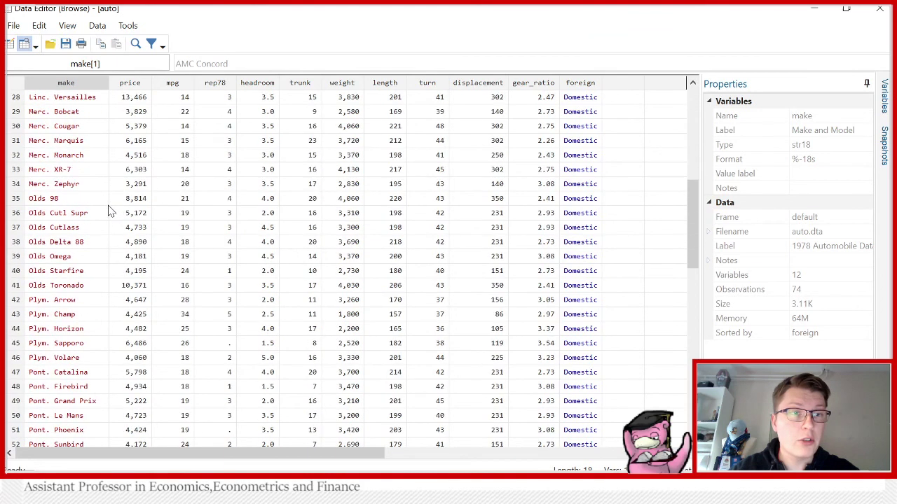
pyautogui.scroll(-5, 112, 222)
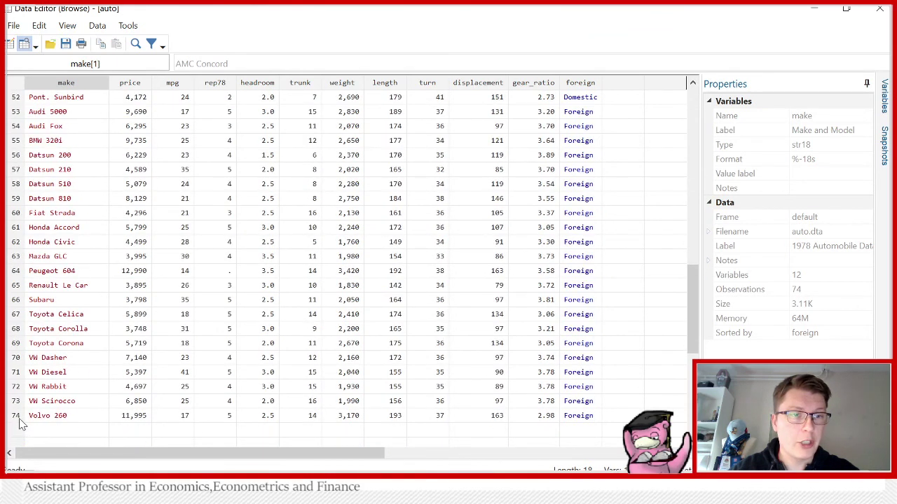
pyautogui.scroll(17, 200, 234)
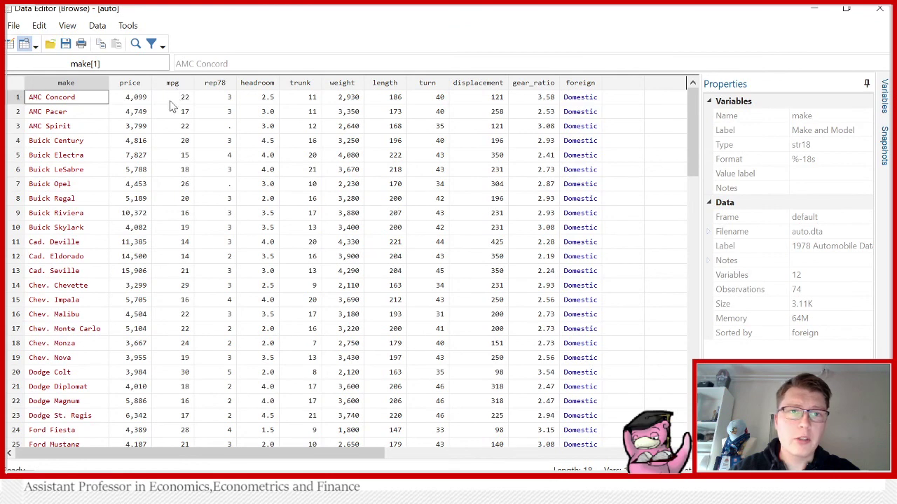
pyautogui.scroll(-7, 162, 206)
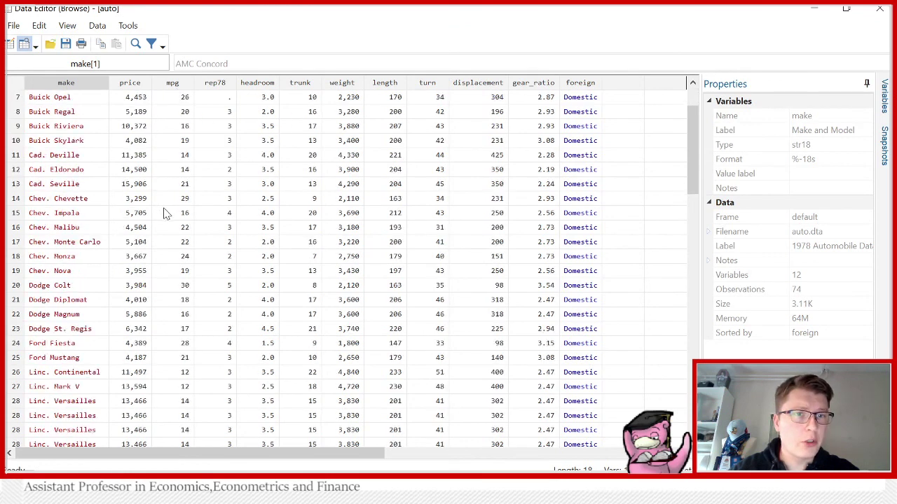
pyautogui.scroll(7, 162, 216)
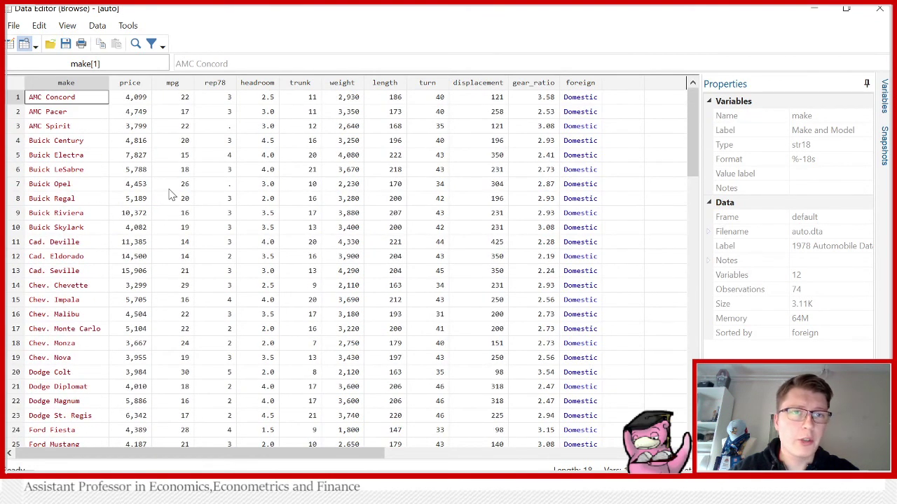
# Step: Minimize the data browser and list price for all 74 cars, reviewing down to 11,995
pyautogui.click(818, 11)
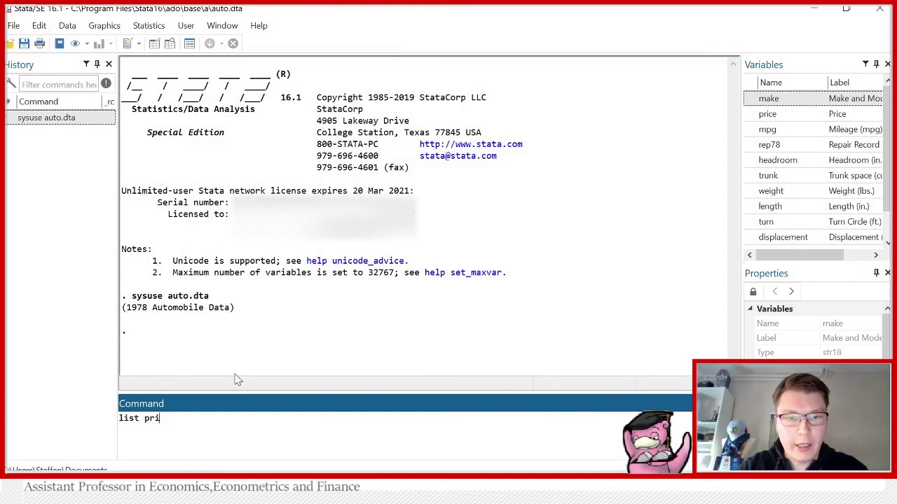
pyautogui.press('Return')
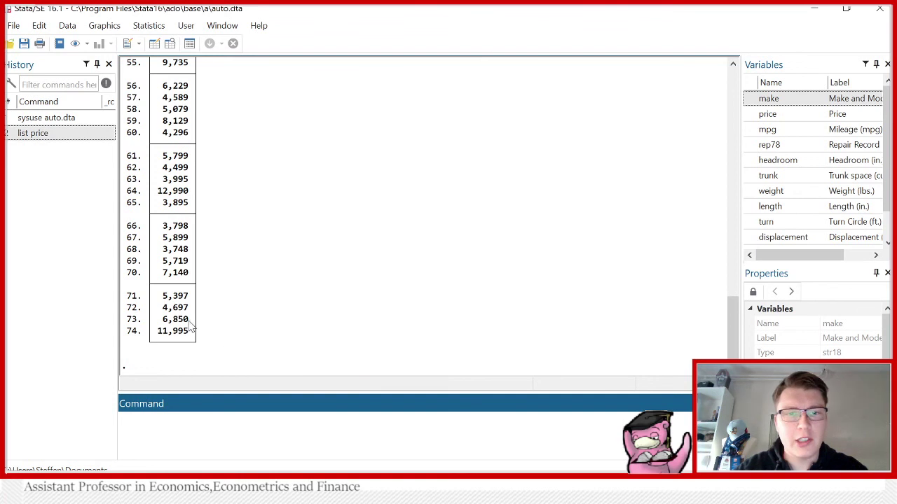
pyautogui.scroll(12, 172, 145)
pyautogui.scroll(10, 172, 145)
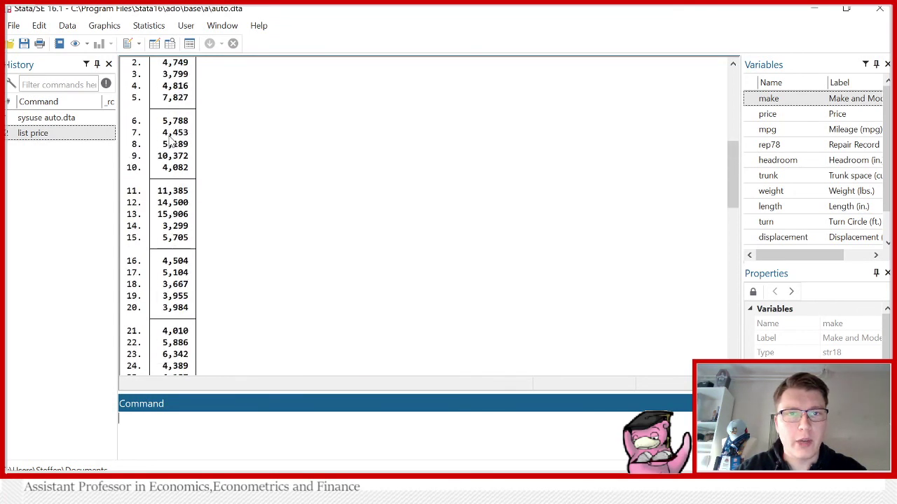
pyautogui.scroll(-10, 172, 207)
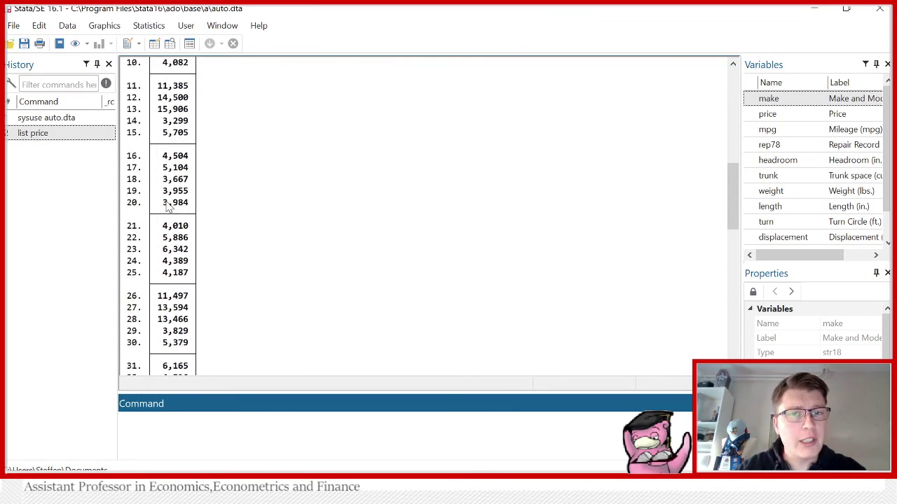
pyautogui.scroll(-7, 163, 224)
pyautogui.scroll(-7, 163, 224)
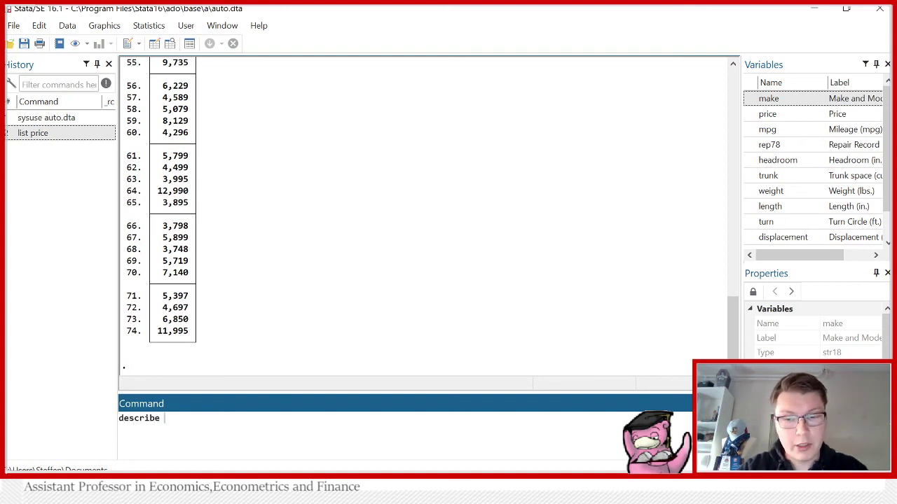
# Step: Describe price, showing int storage, %8.0gc format and the label Price
pyautogui.press('Return')
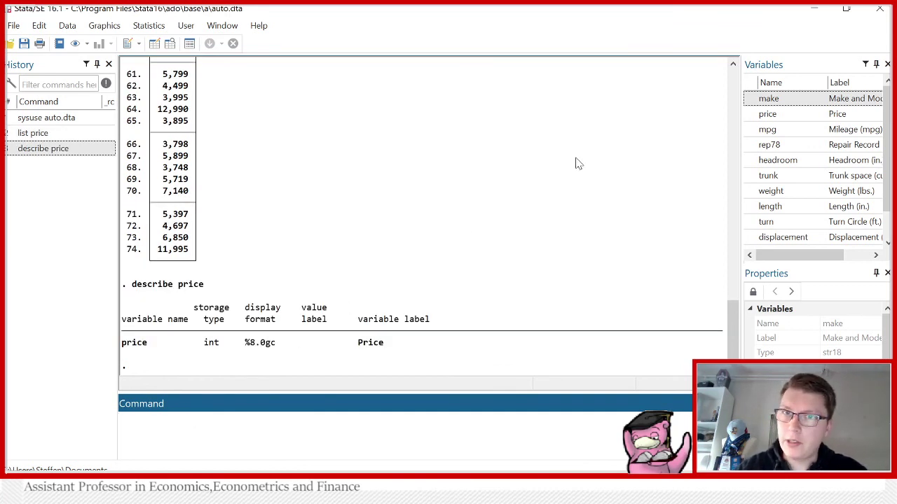
pyautogui.click(794, 117)
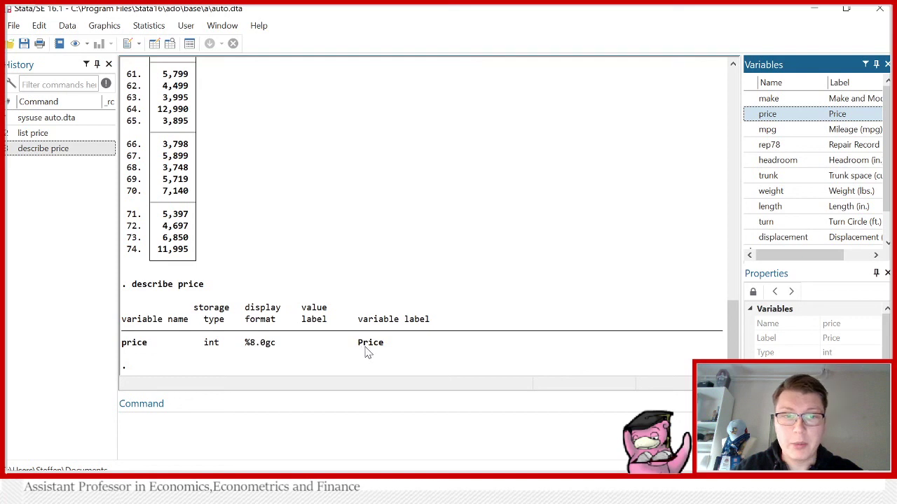
pyautogui.click(243, 415)
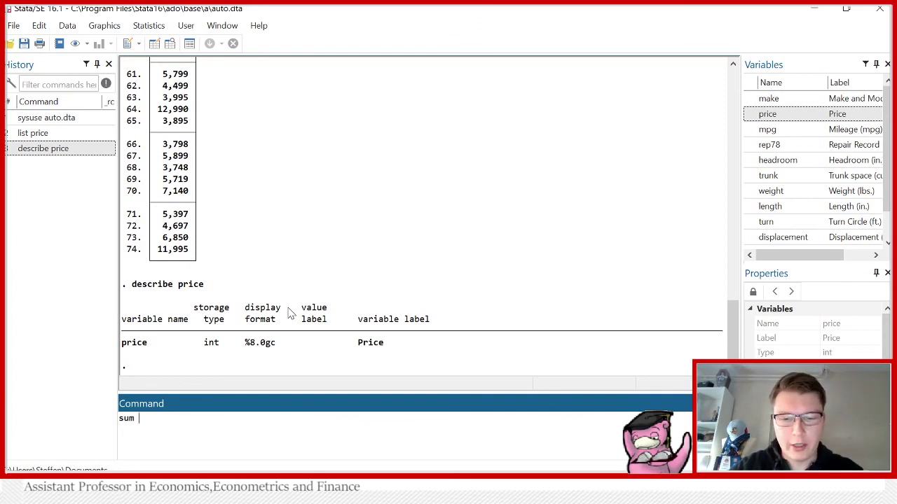
# Step: Run detailed summaries of price and mpg (mpg mean 21.2973, median 20, SD 5.785503)
pyautogui.press('Return')
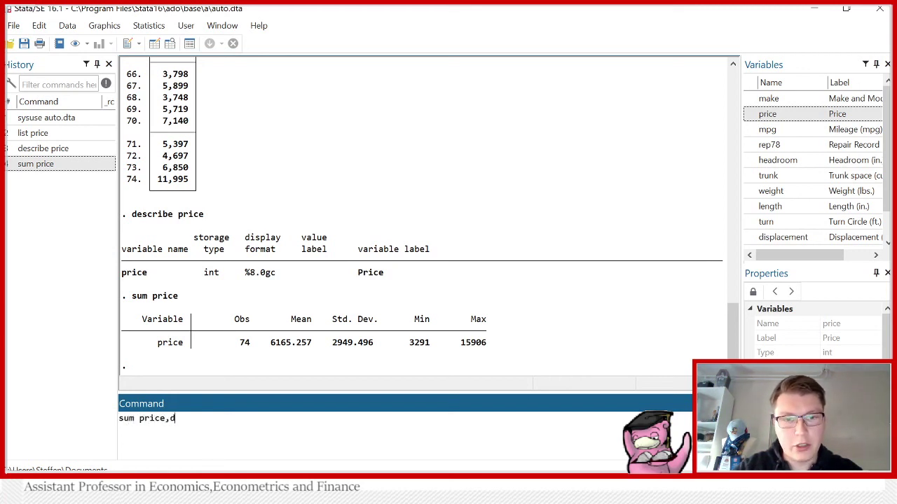
pyautogui.press('Return')
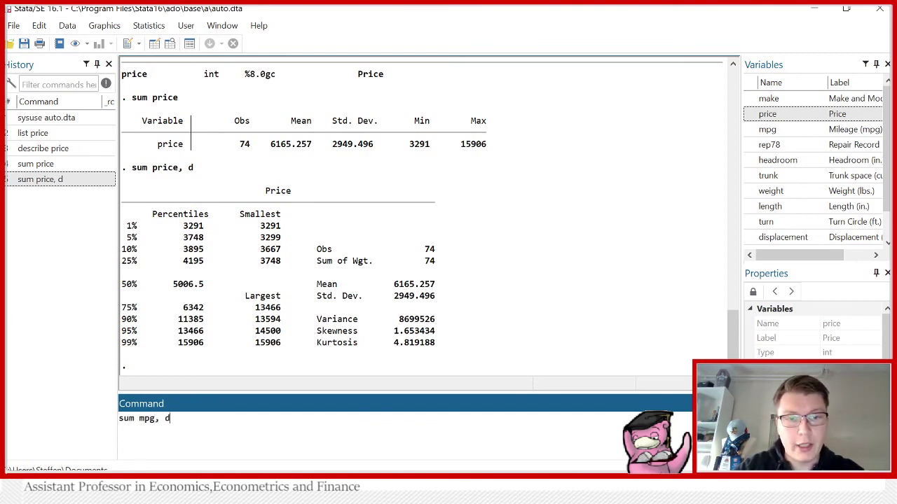
pyautogui.press('Return')
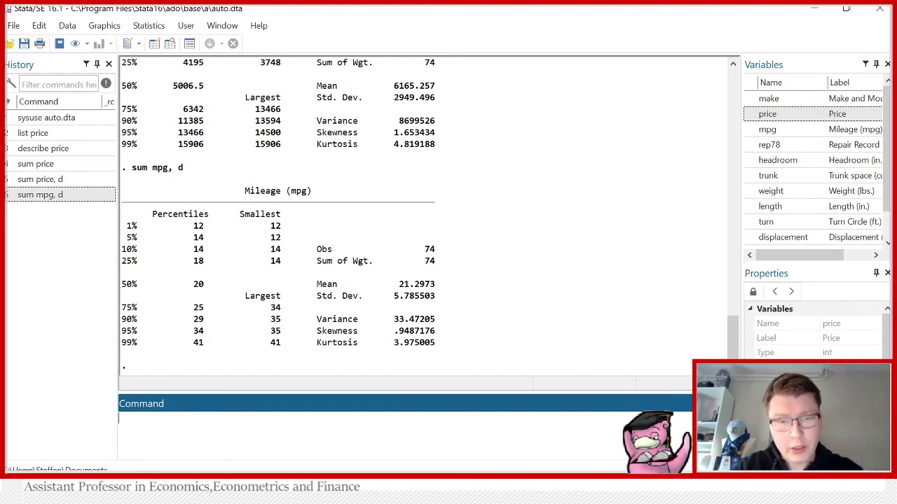
# Step: Run 'tab price' and review the table of 74 prices, each at 1.35 percent
pyautogui.write('tab price')
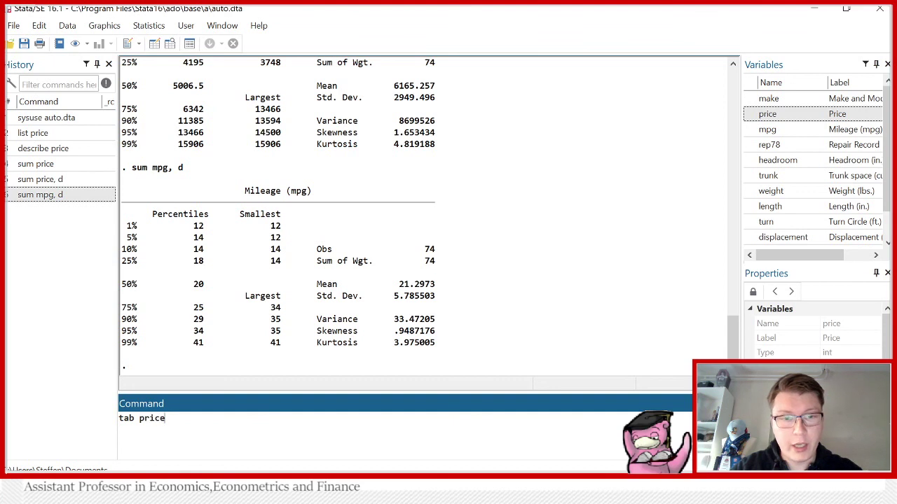
pyautogui.press('Return')
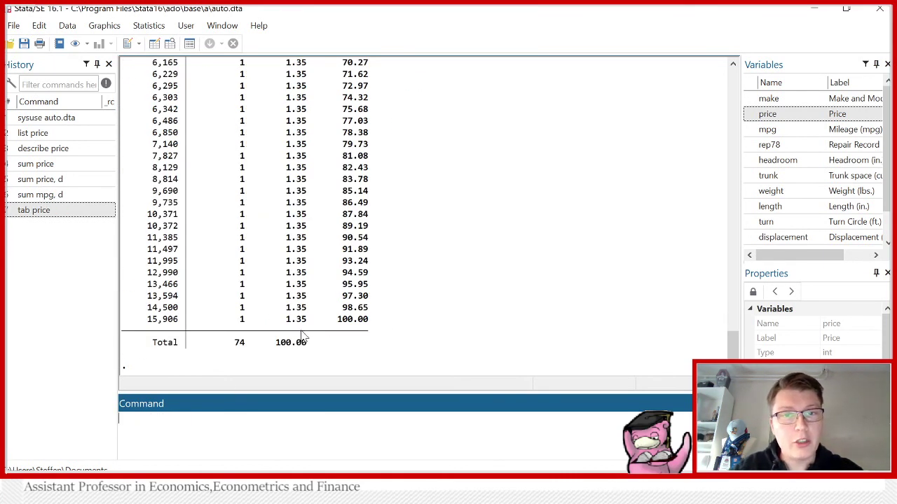
pyautogui.scroll(13, 224, 184)
pyautogui.scroll(18, 224, 184)
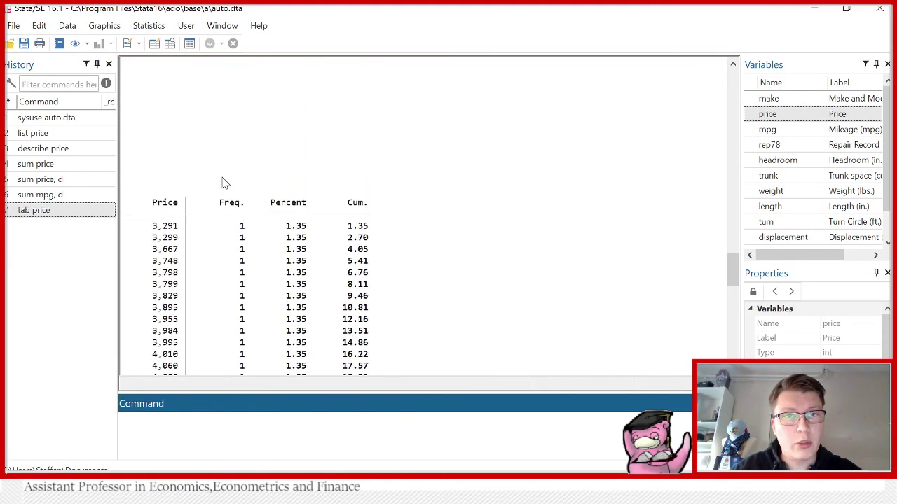
pyautogui.scroll(-10, 225, 182)
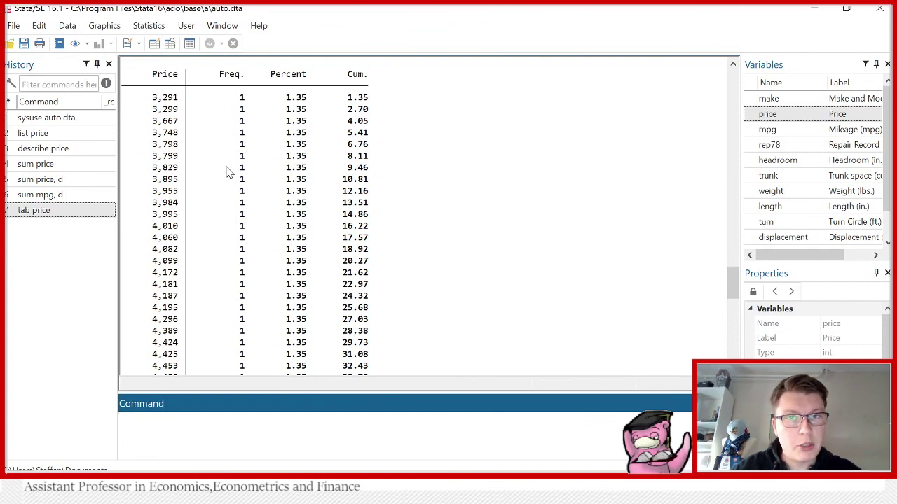
pyautogui.scroll(-2, 232, 280)
pyautogui.scroll(-15, 230, 276)
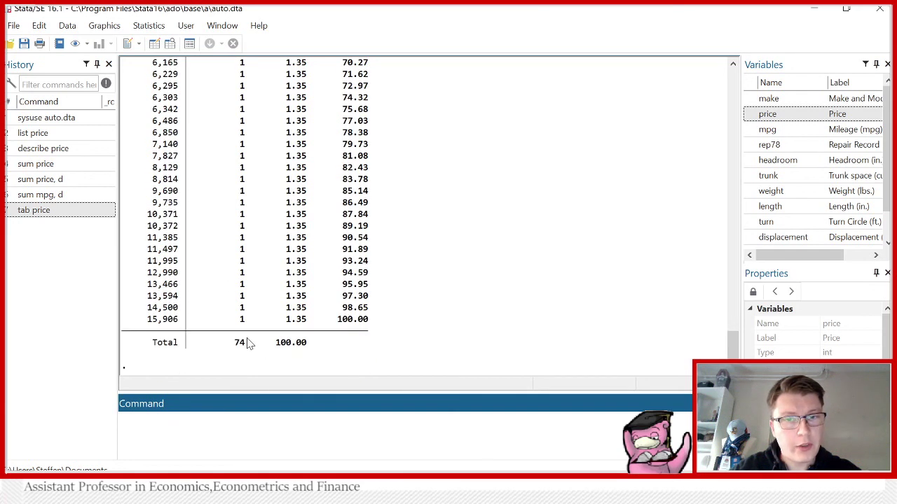
pyautogui.scroll(10, 234, 312)
pyautogui.scroll(6, 231, 224)
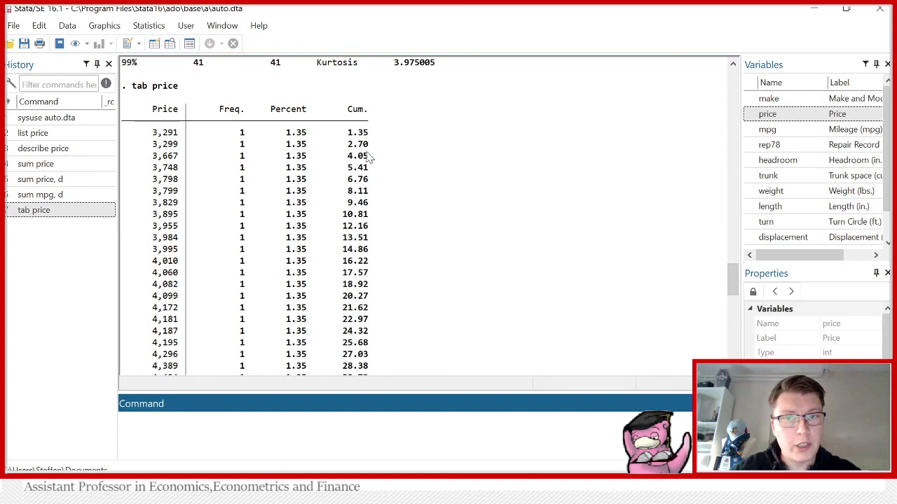
pyautogui.scroll(-7, 329, 241)
pyautogui.scroll(-12, 335, 265)
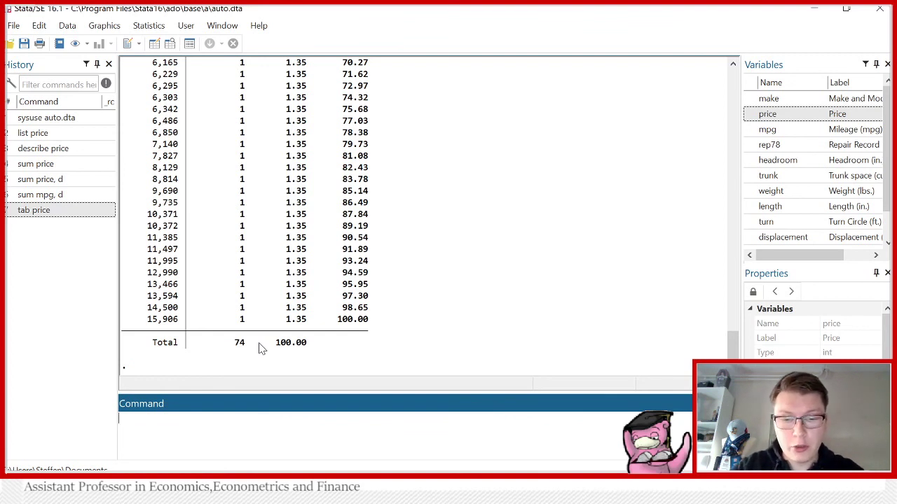
# Step: Run 'tab price foreign' and review the two-way table totaling 52 Domestic and 22 Foreign
pyautogui.write('tab price ')
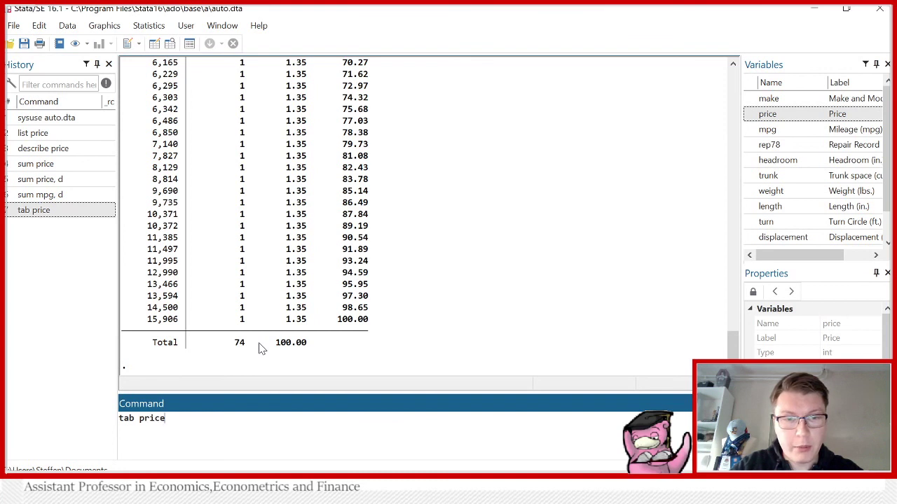
pyautogui.write('for')
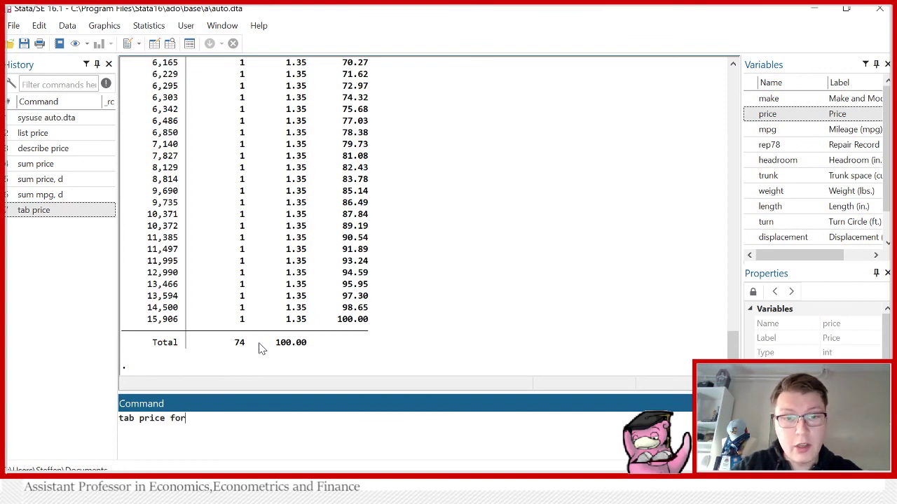
pyautogui.write('eign')
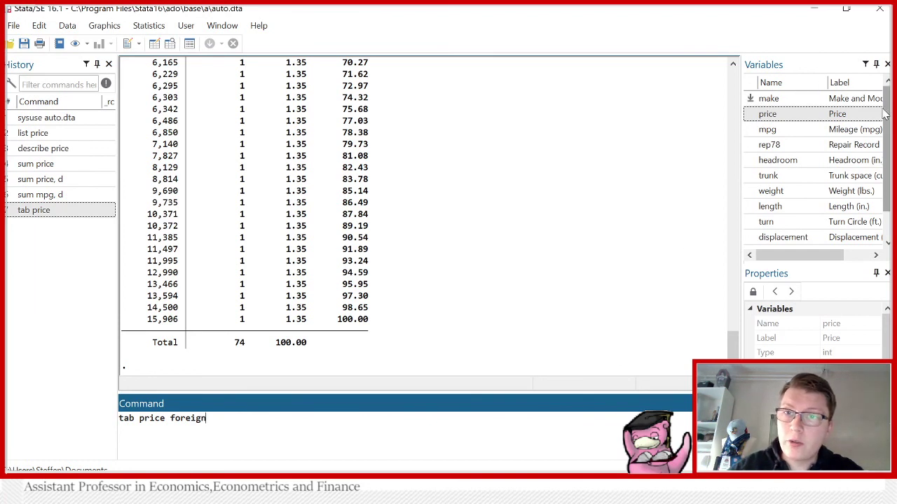
pyautogui.scroll(-1, 886, 123)
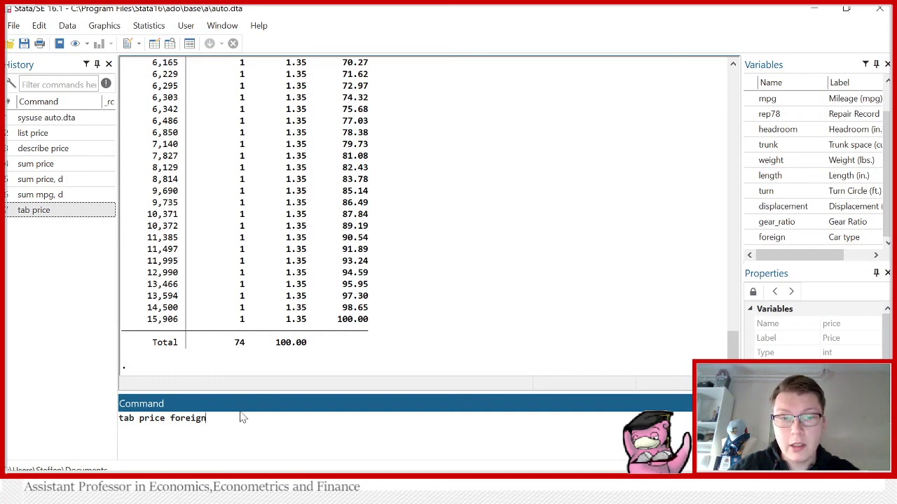
pyautogui.press('Return')
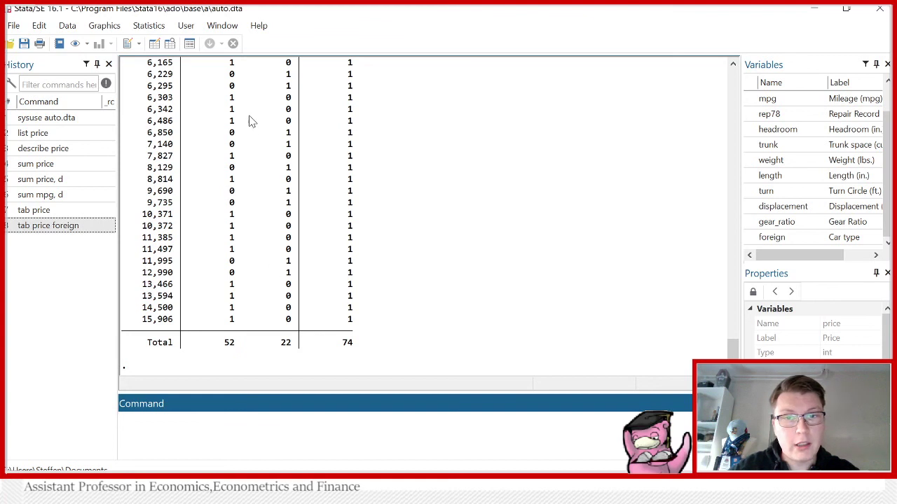
pyautogui.scroll(15, 267, 147)
pyautogui.scroll(3, 275, 161)
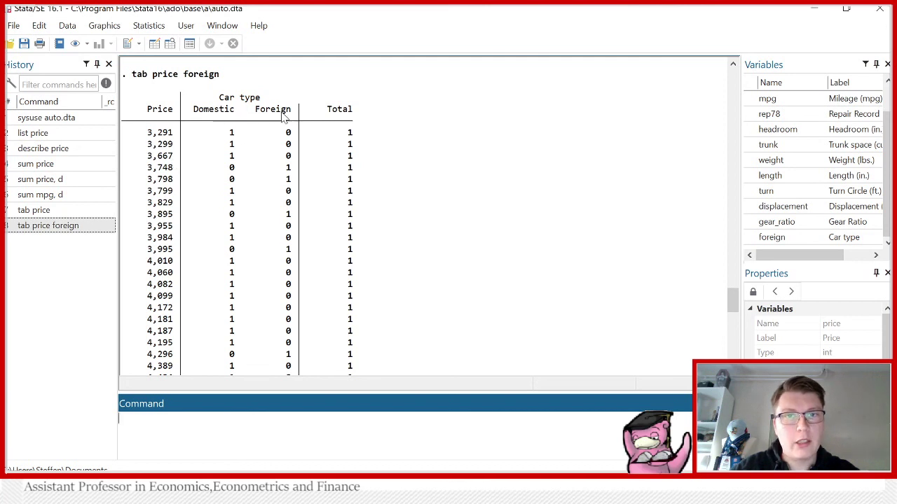
pyautogui.scroll(-2, 284, 179)
pyautogui.scroll(-9, 285, 189)
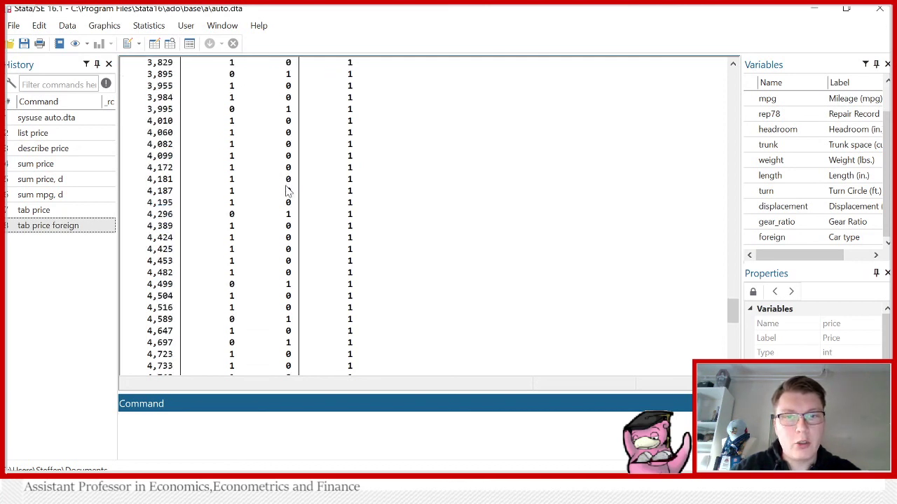
pyautogui.scroll(-7, 285, 213)
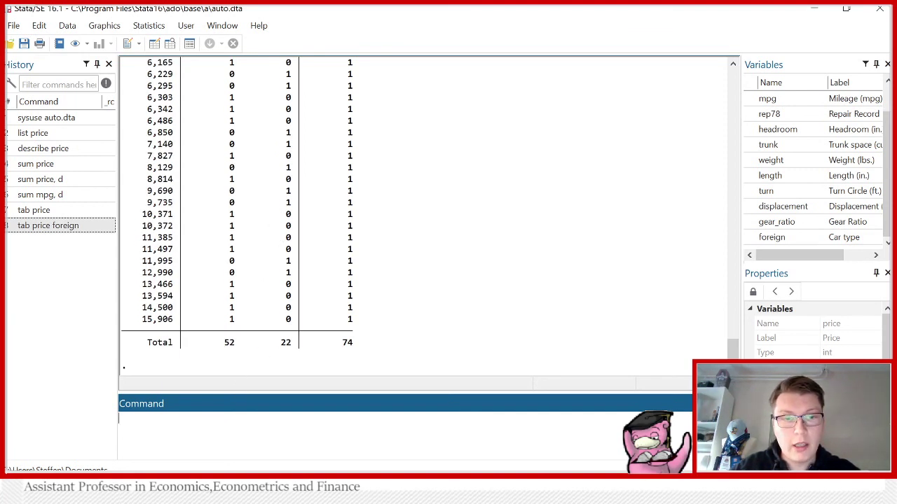
# Step: Run 'tab foreign' to count 52 Domestic (70.27%) and 22 Foreign (29.73%) cars
pyautogui.write('tab f')
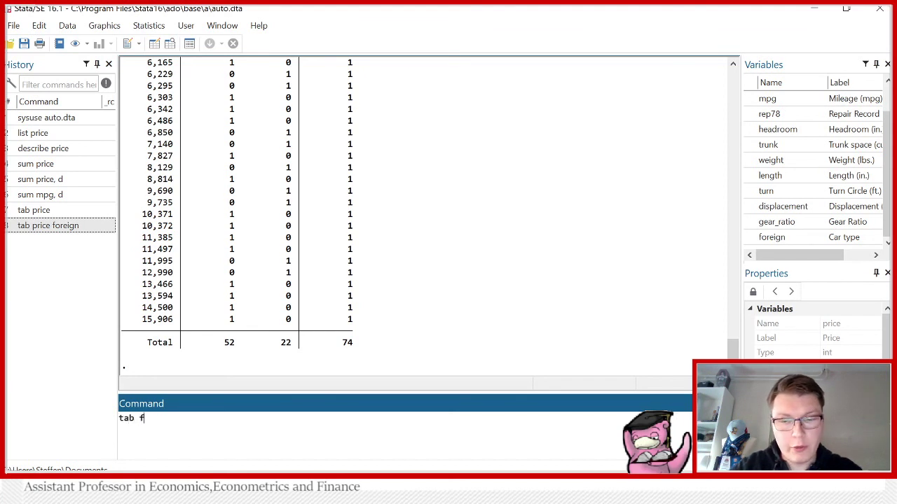
pyautogui.write('oreign')
pyautogui.press('Return')
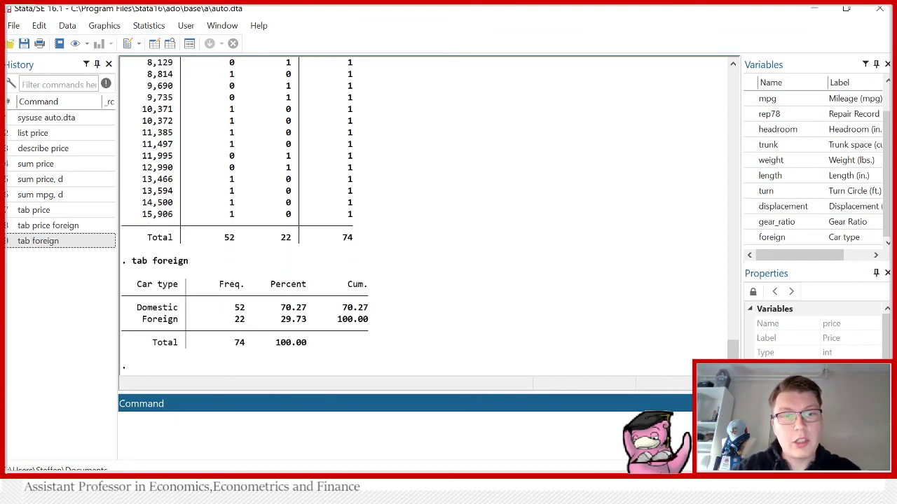